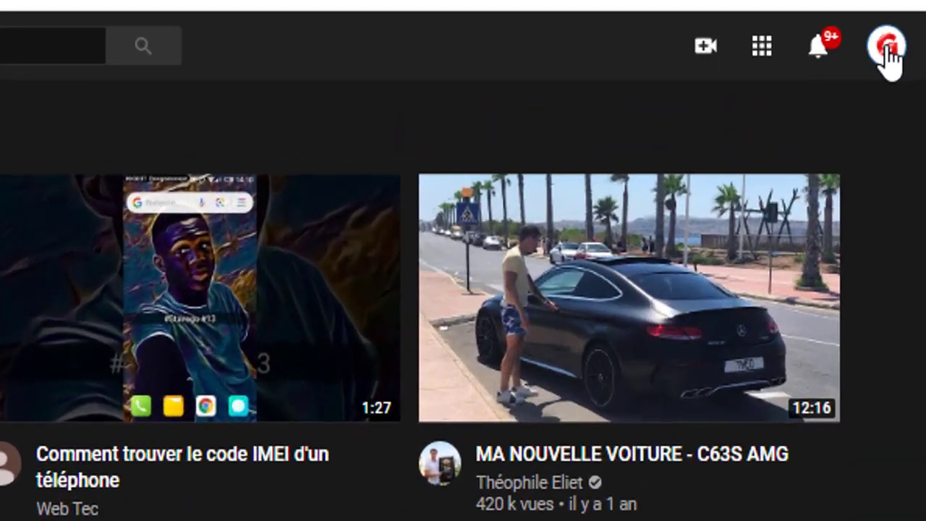
Open YouTube Studio for the channel and go to the Community section of its settings.
{"action": "left_click", "coordinate": [909, 19]}
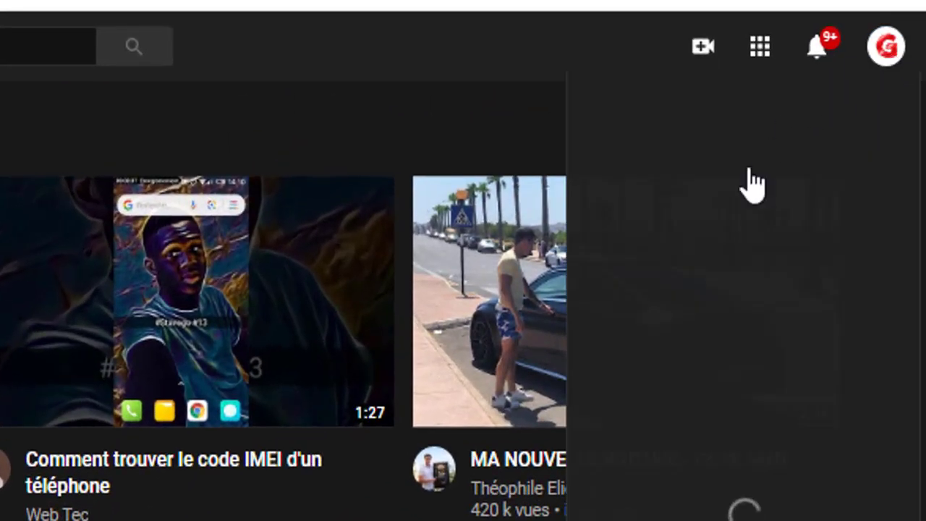
{"action": "left_click", "coordinate": [717, 343]}
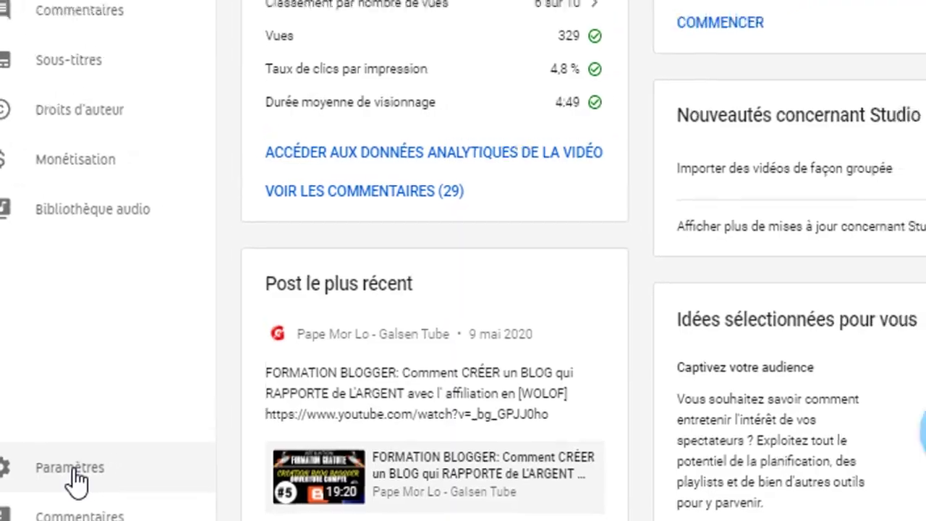
{"action": "left_click", "coordinate": [97, 456]}
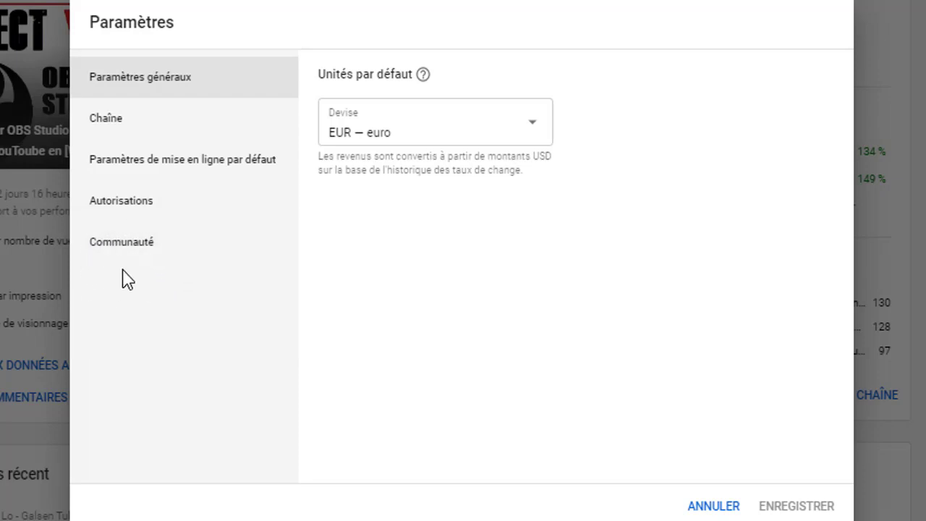
{"action": "left_click", "coordinate": [131, 253]}
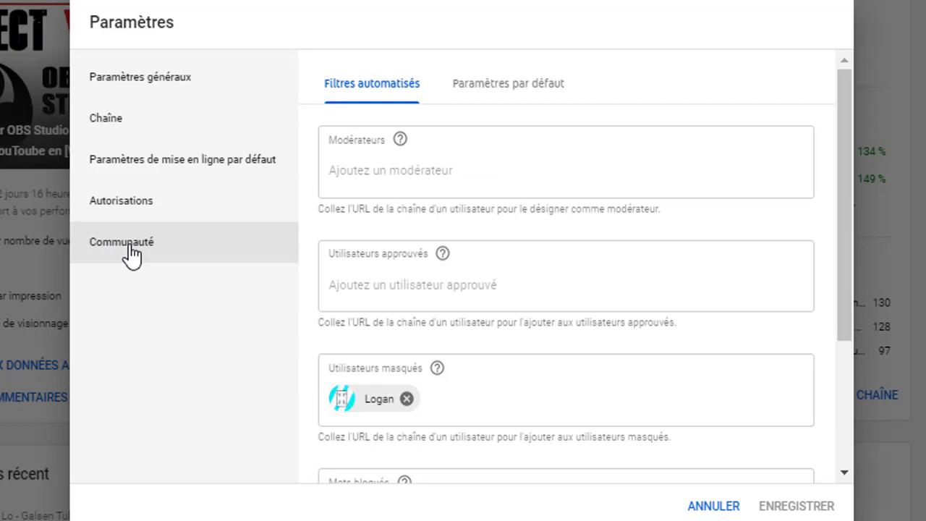
Examine the automated comment filters for moderators, approved users and hidden users.
{"action": "scroll", "coordinate": [305, 272], "scroll_direction": "down", "scroll_amount": 3}
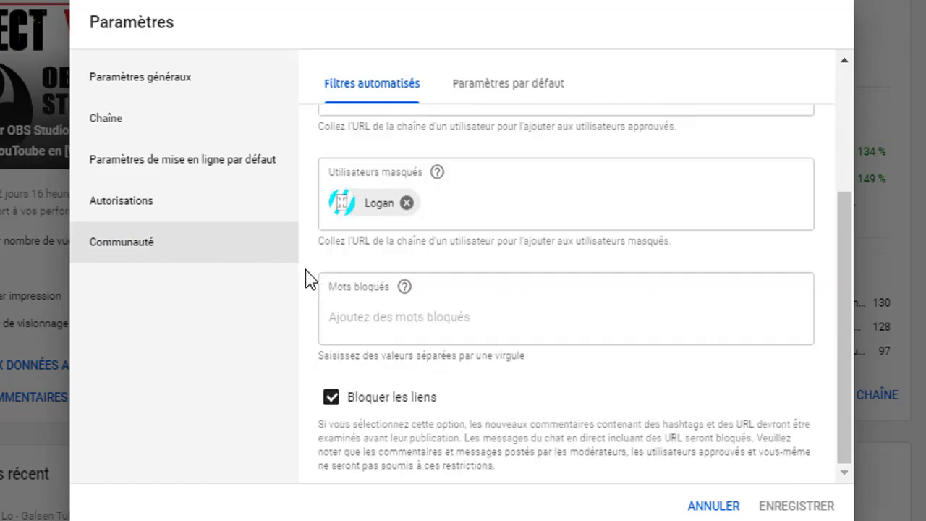
{"action": "scroll", "coordinate": [305, 273], "scroll_direction": "up", "scroll_amount": 5}
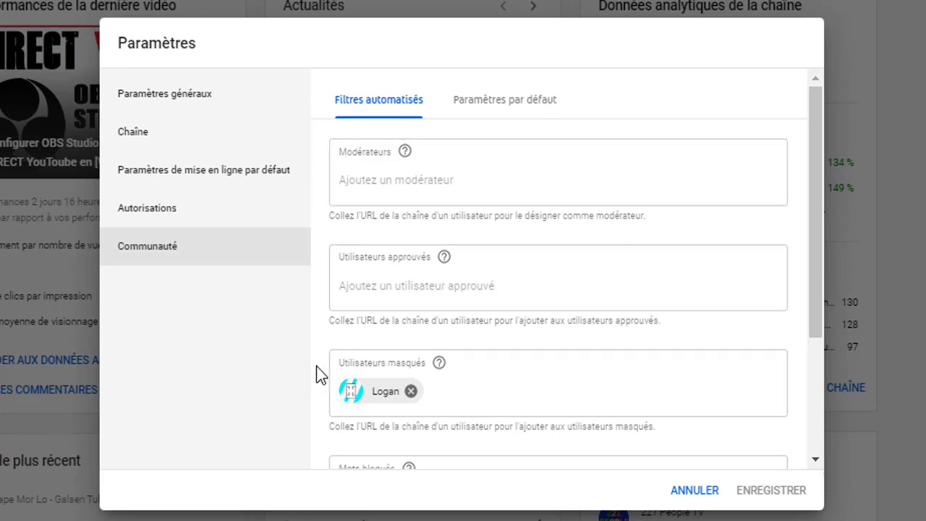
{"action": "scroll", "coordinate": [316, 367], "scroll_direction": "down", "scroll_amount": 3}
{"action": "scroll", "coordinate": [316, 375], "scroll_direction": "up", "scroll_amount": 3}
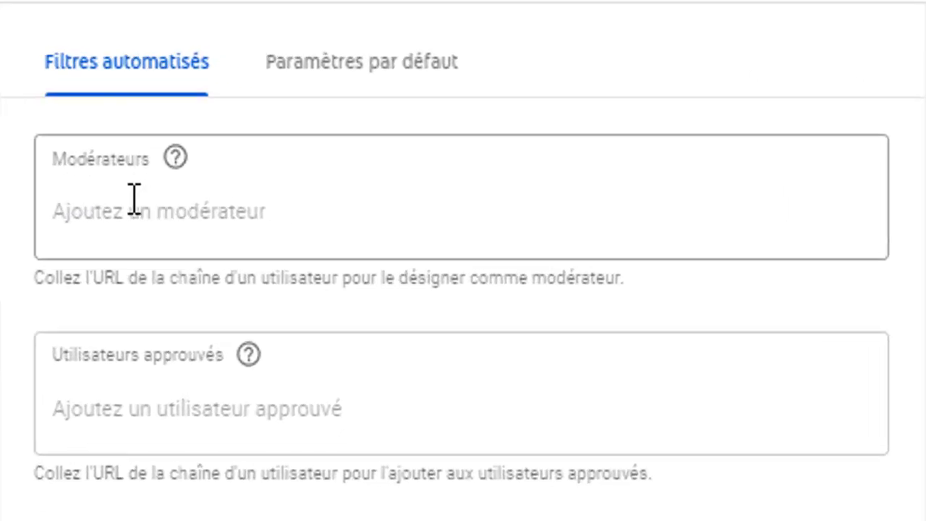
{"action": "left_click", "coordinate": [193, 215]}
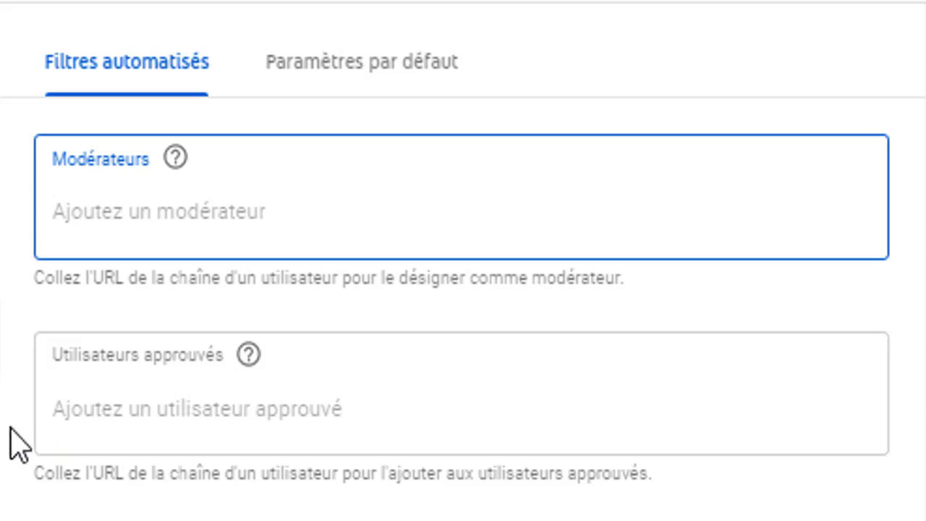
{"action": "scroll", "coordinate": [11, 435], "scroll_direction": "down", "scroll_amount": 1}
{"action": "scroll", "coordinate": [10, 434], "scroll_direction": "down", "scroll_amount": 4}
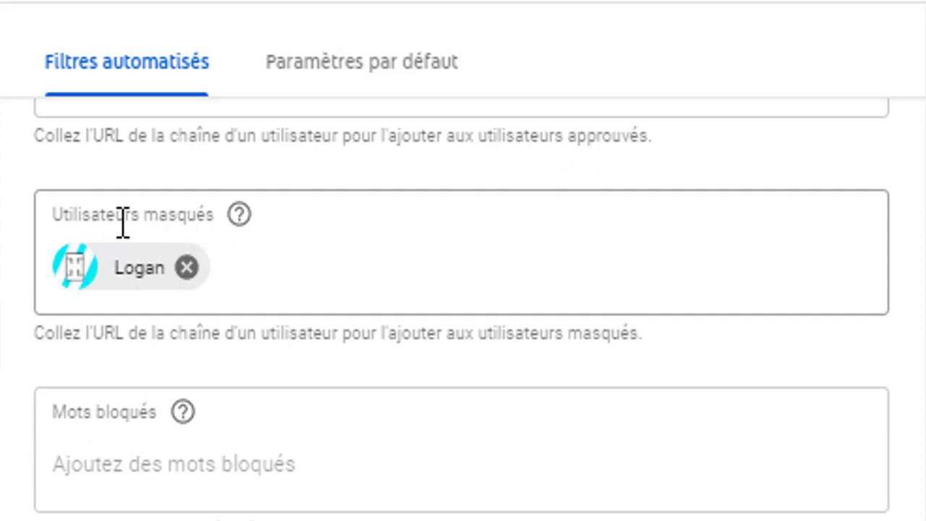
{"action": "right_click", "coordinate": [108, 284]}
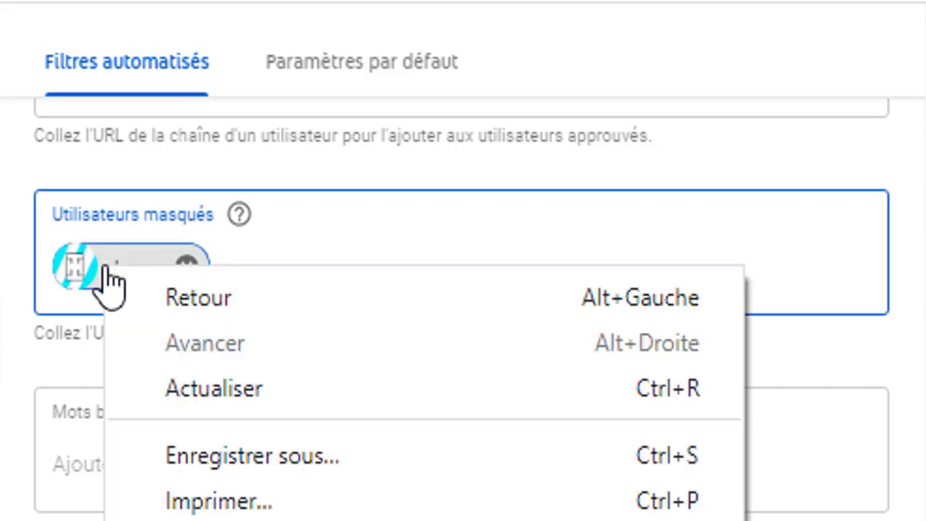
{"action": "left_click", "coordinate": [16, 285]}
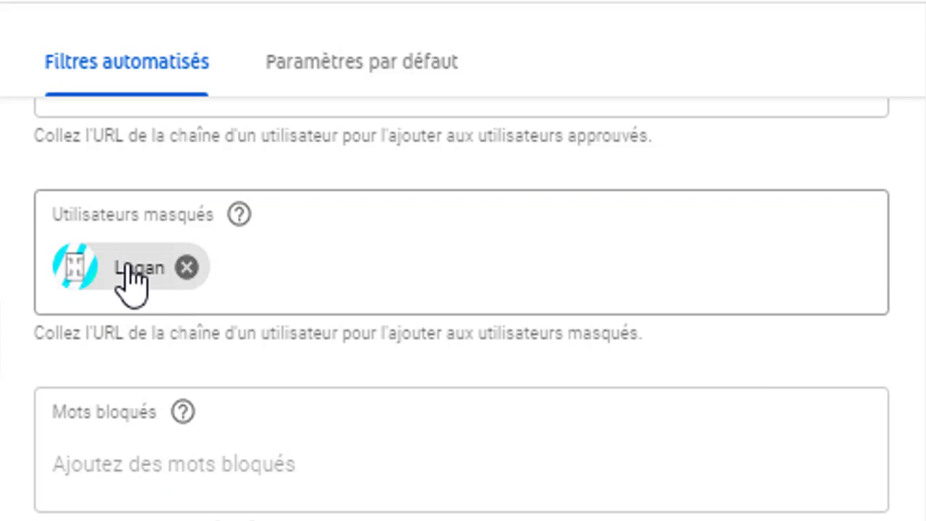
{"action": "left_click", "coordinate": [310, 267]}
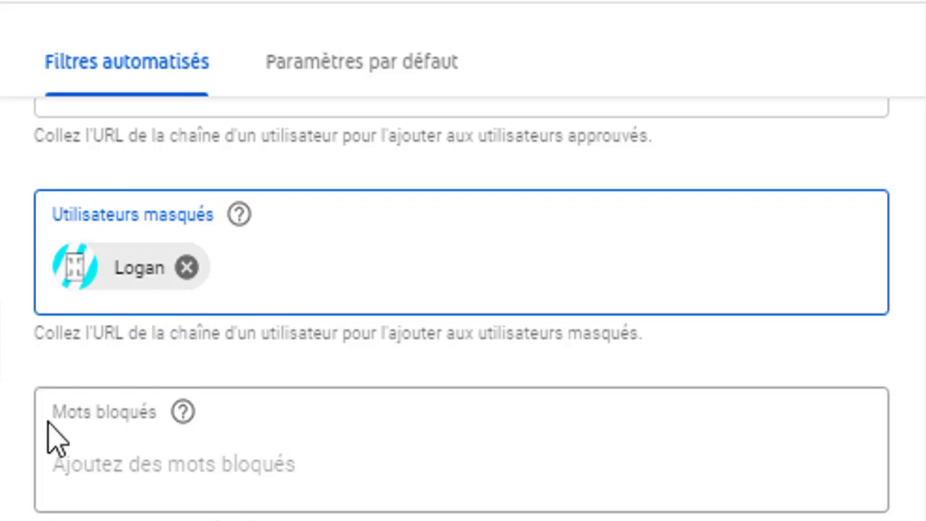
Review the blocked words filter and the explanation under the option to block links.
{"action": "mouse_move", "coordinate": [174, 425]}
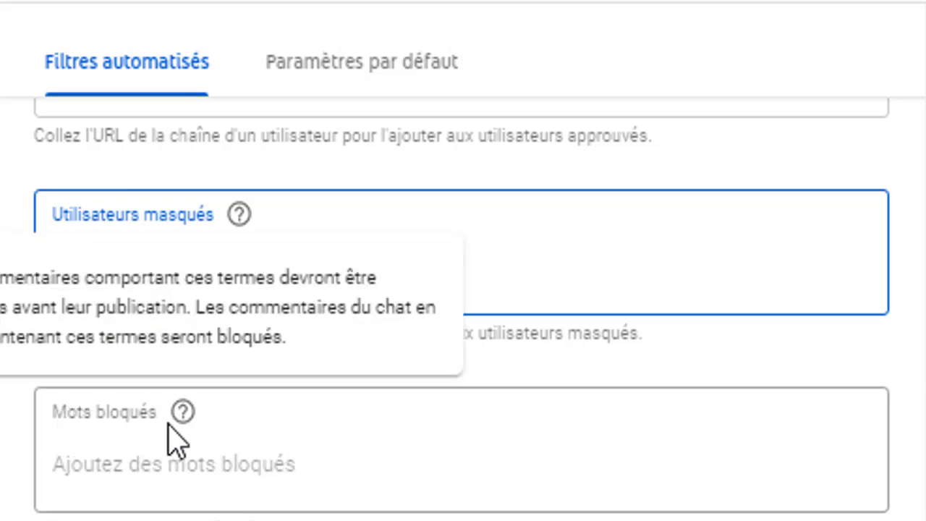
{"action": "left_click", "coordinate": [120, 463]}
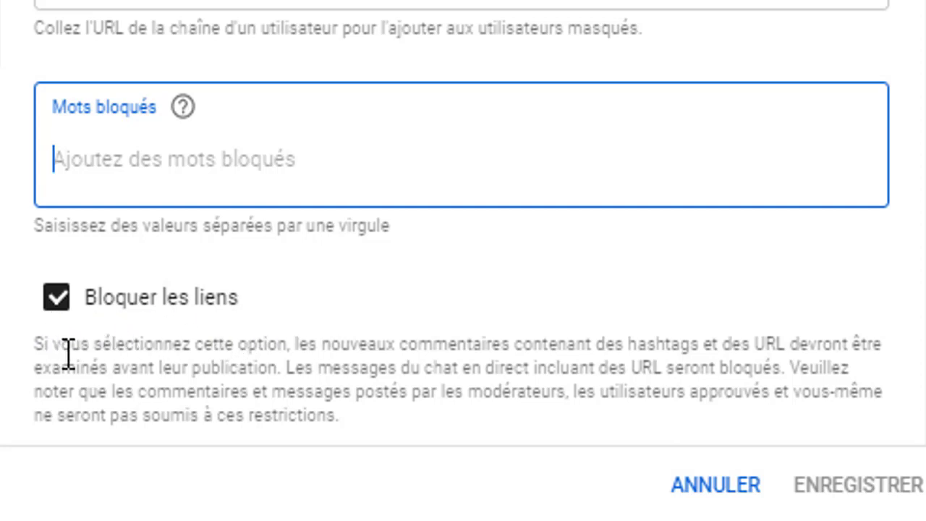
{"action": "left_click_drag", "start_coordinate": [40, 345], "coordinate": [361, 413]}
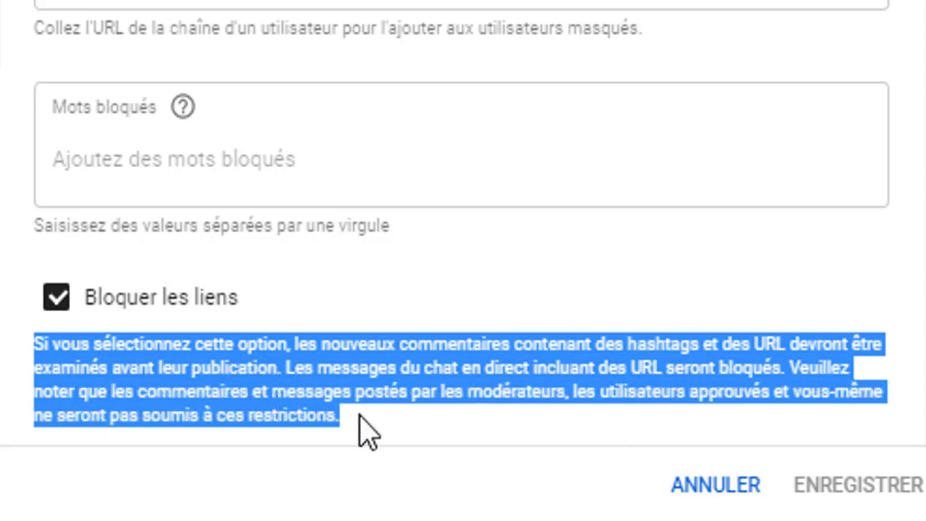
{"action": "left_click", "coordinate": [241, 398]}
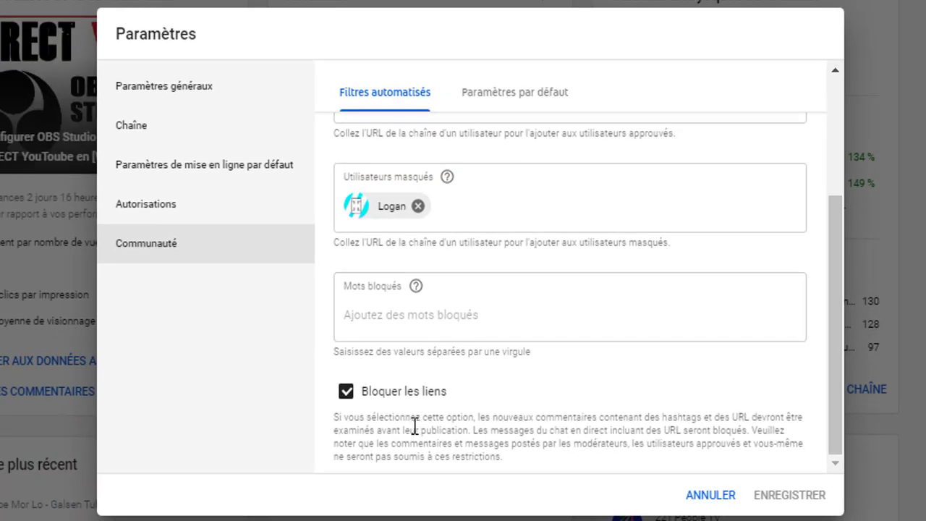
Review the default moderation choices available for comments on the channel, without changing the selection.
{"action": "left_click", "coordinate": [522, 106]}
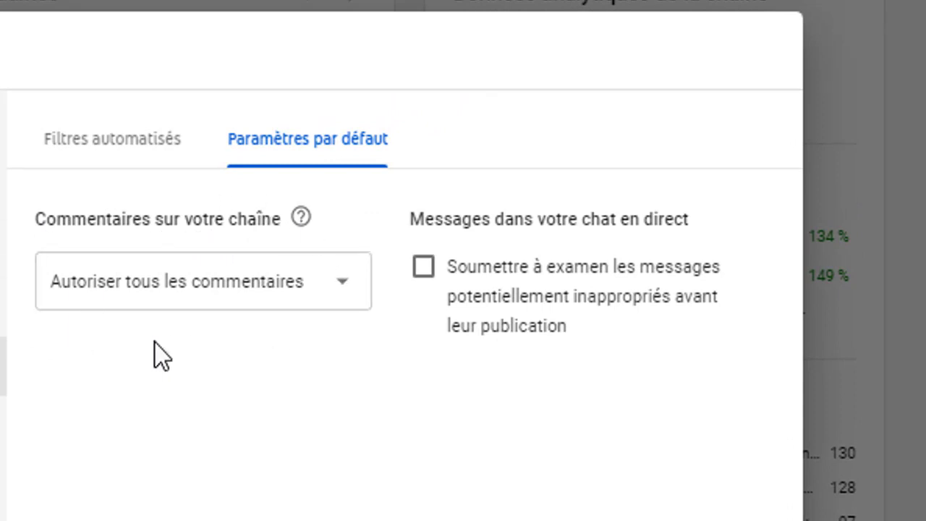
{"action": "left_click", "coordinate": [341, 287]}
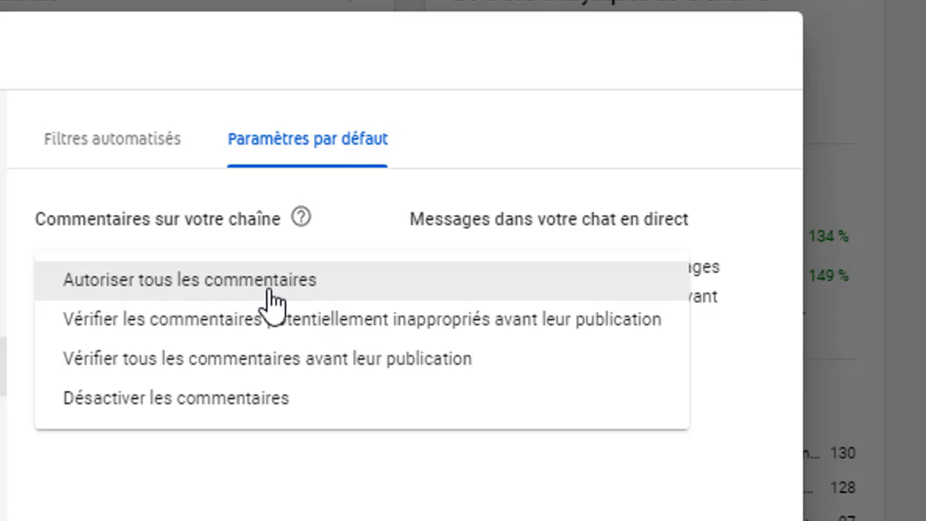
{"action": "left_click", "coordinate": [219, 482]}
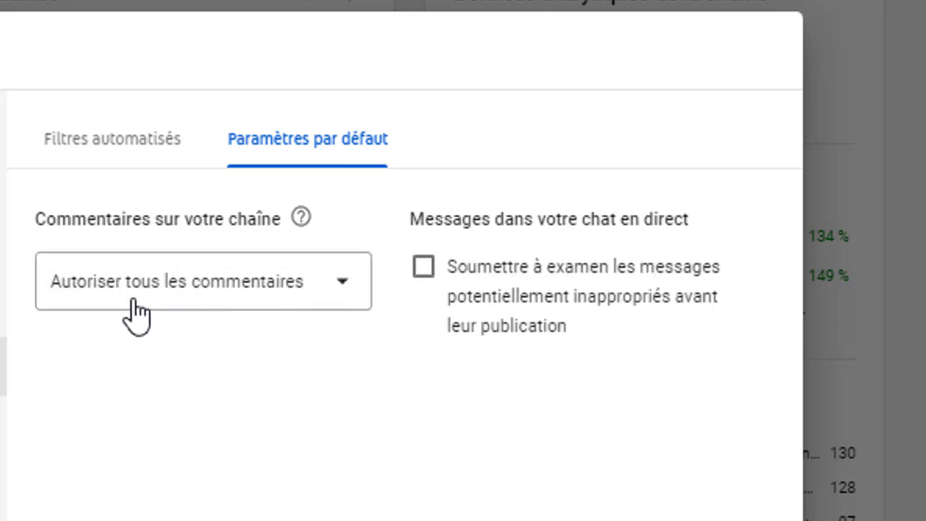
{"action": "left_click", "coordinate": [343, 293]}
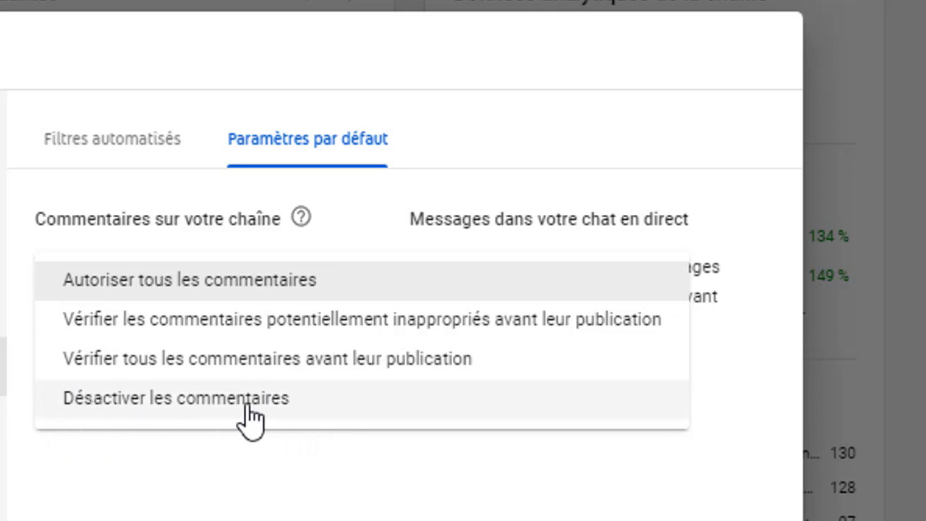
{"action": "left_click", "coordinate": [346, 457]}
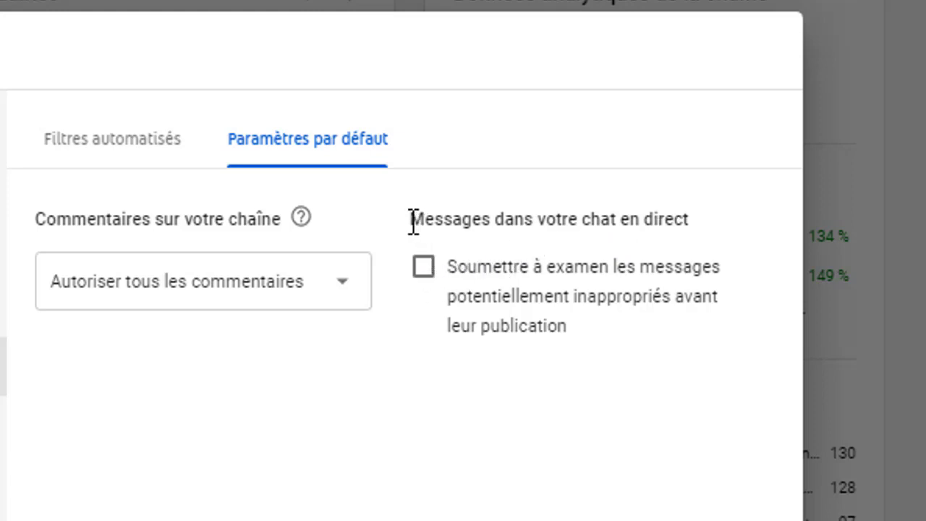
Enable holding potentially inappropriate live chat messages for review and save the community settings.
{"action": "left_click_drag", "start_coordinate": [411, 220], "coordinate": [687, 219]}
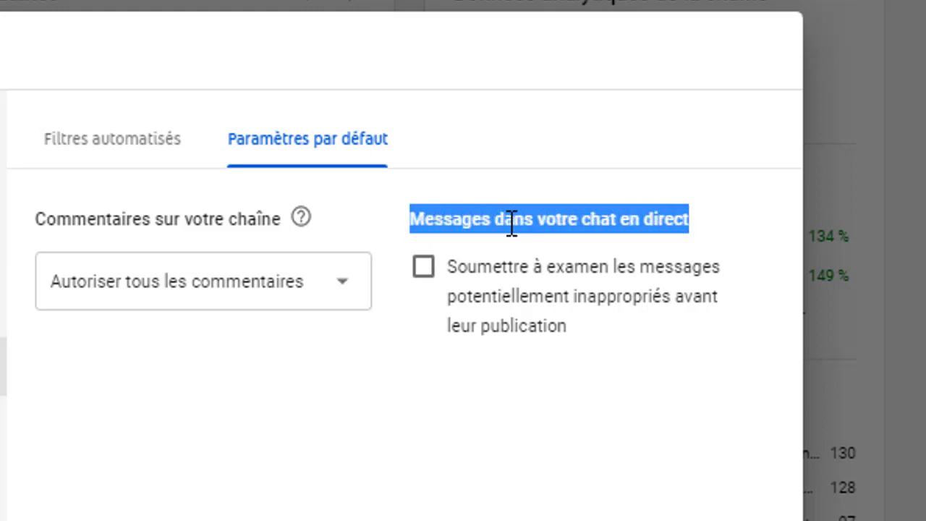
{"action": "left_click", "coordinate": [429, 275]}
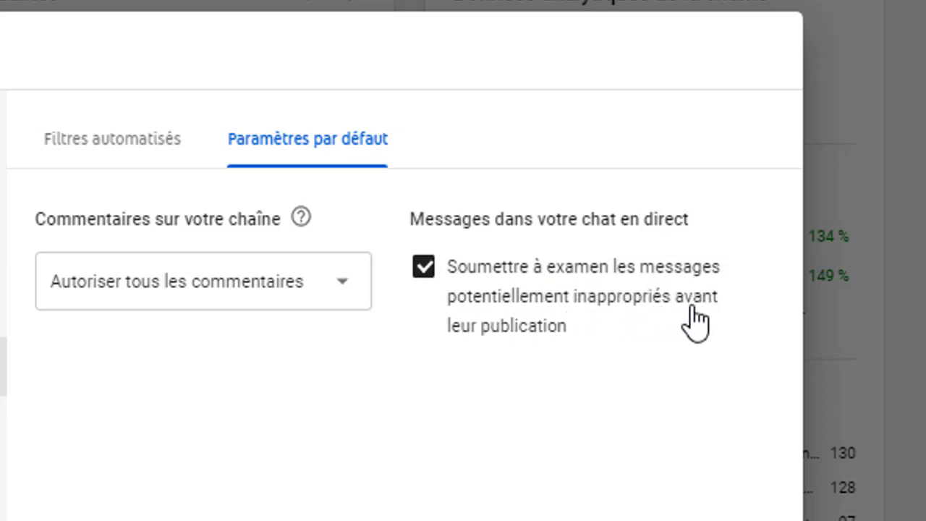
{"action": "left_click", "coordinate": [433, 272]}
{"action": "left_click", "coordinate": [423, 273]}
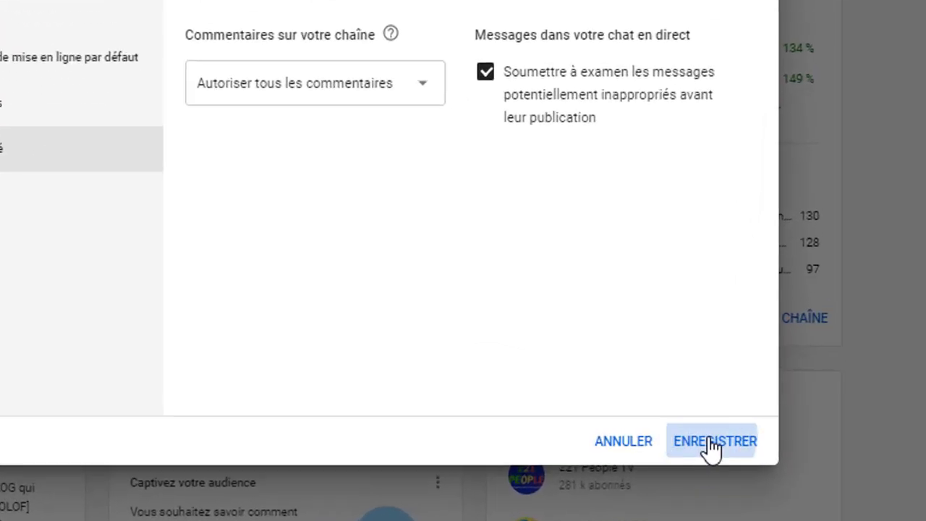
{"action": "left_click", "coordinate": [671, 413]}
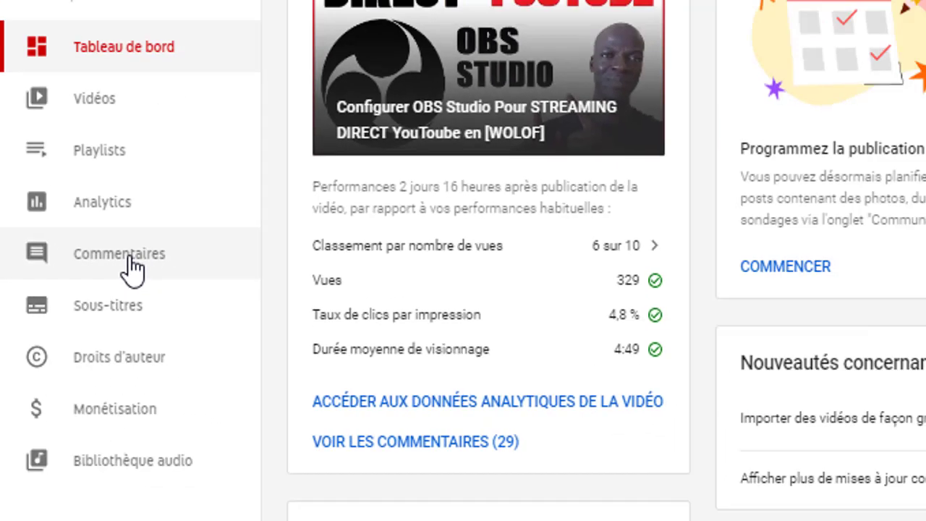
Open the channel's comments, then like and heart the two newest published ones.
{"action": "left_click", "coordinate": [132, 260]}
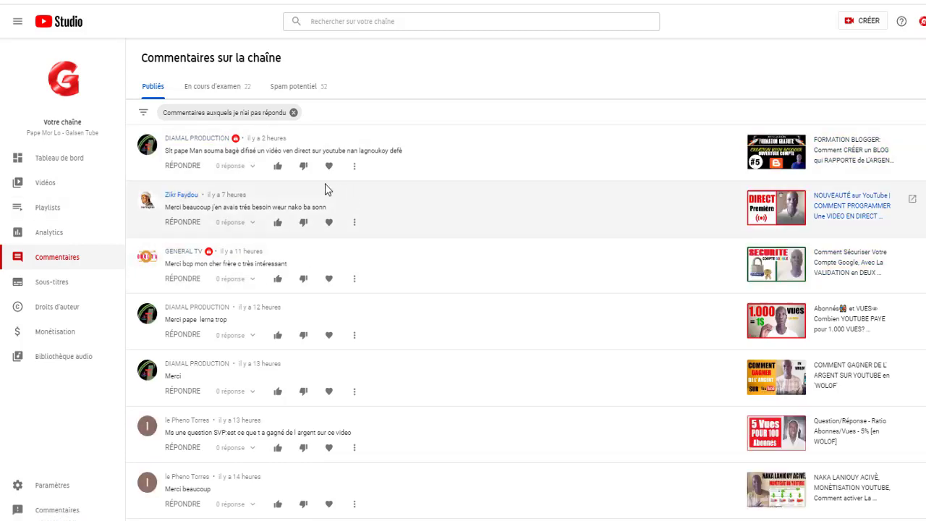
{"action": "left_click", "coordinate": [278, 165]}
{"action": "left_click", "coordinate": [335, 168]}
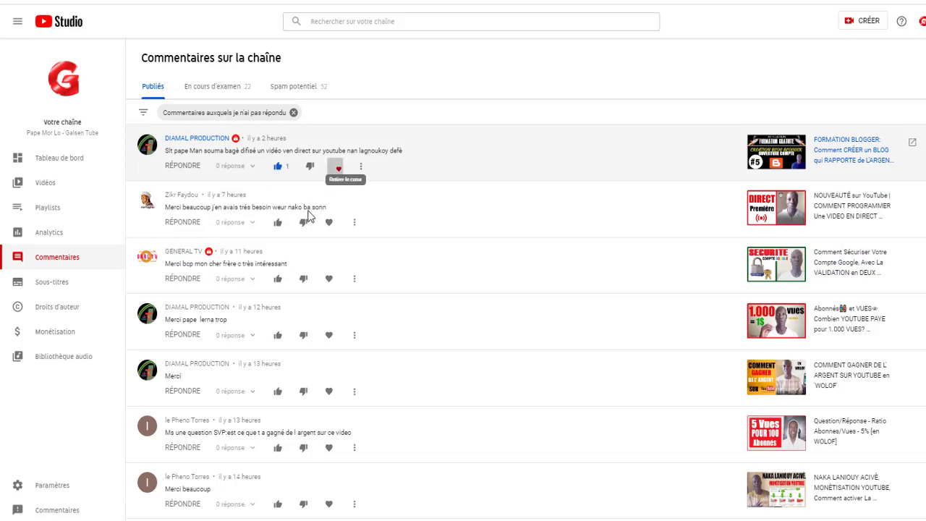
{"action": "left_click", "coordinate": [278, 222]}
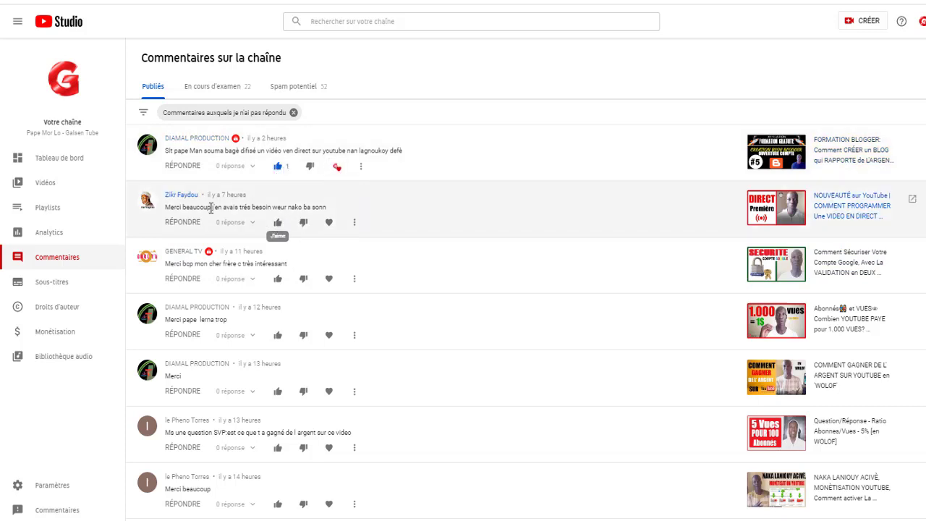
{"action": "left_click", "coordinate": [338, 223]}
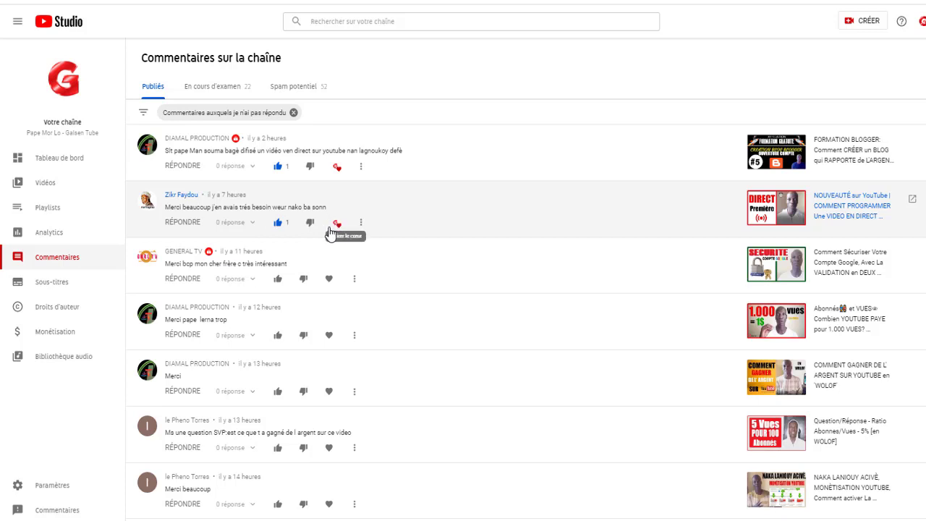
{"action": "left_click", "coordinate": [187, 227]}
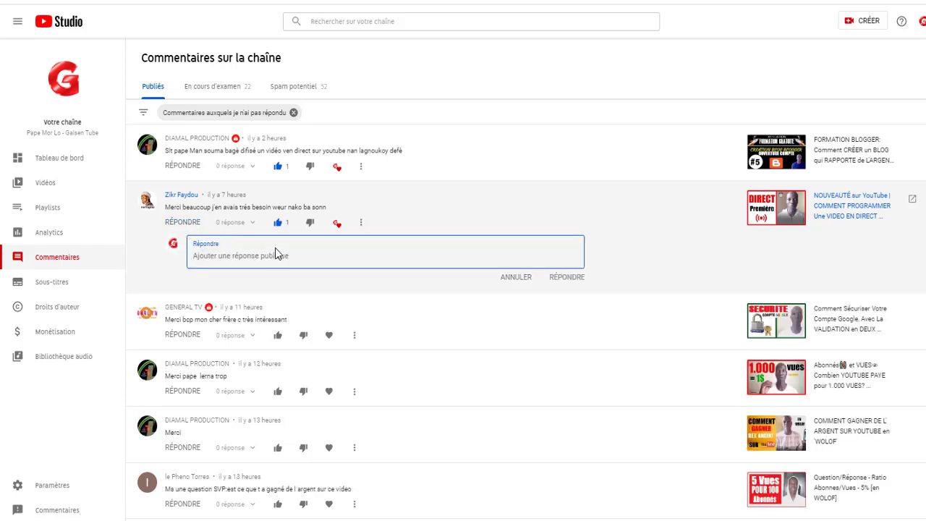
{"action": "left_click", "coordinate": [524, 277]}
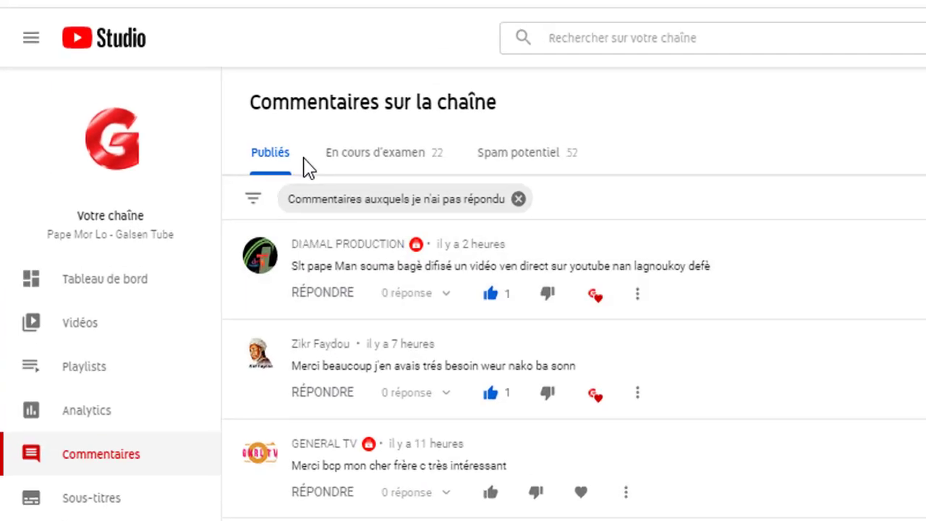
Delete the newest comment held for review, and report the sharecash link comment as spam after checking its author's channel.
{"action": "left_click", "coordinate": [418, 169]}
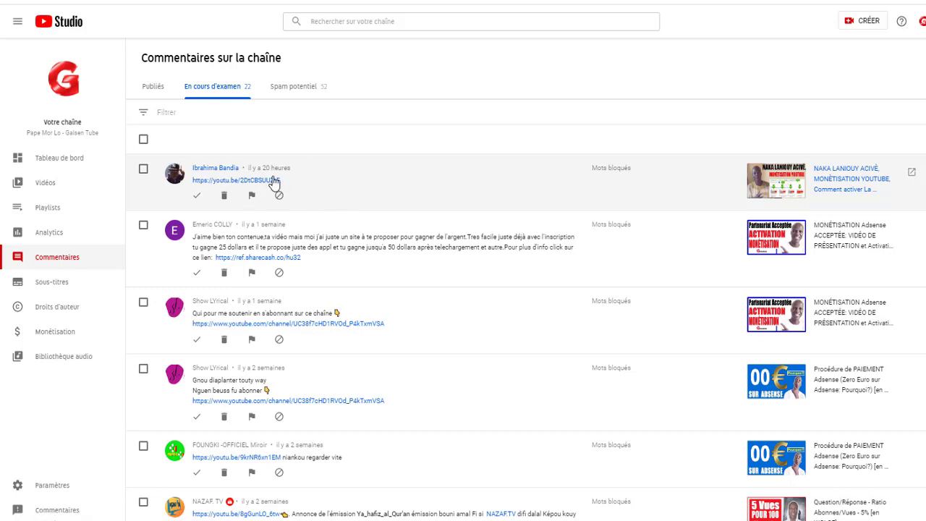
{"action": "left_click", "coordinate": [224, 197]}
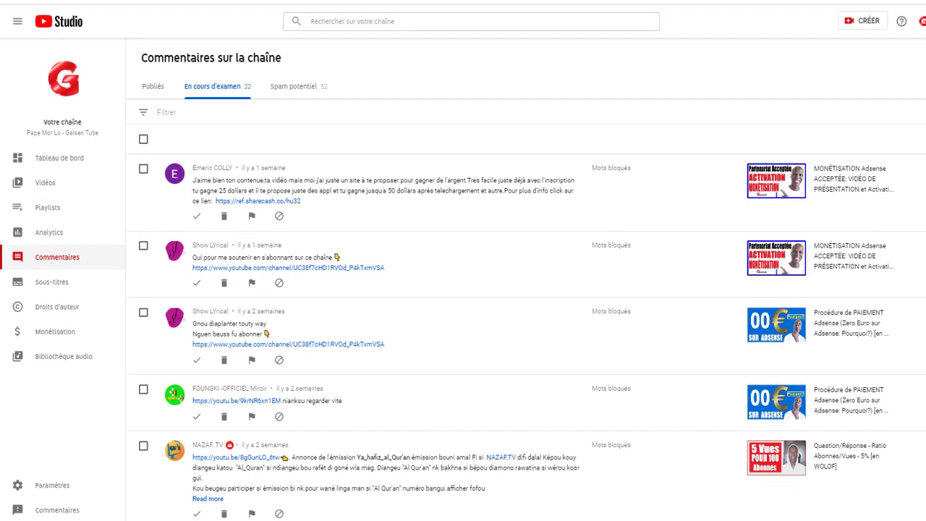
{"action": "left_click", "coordinate": [257, 201]}
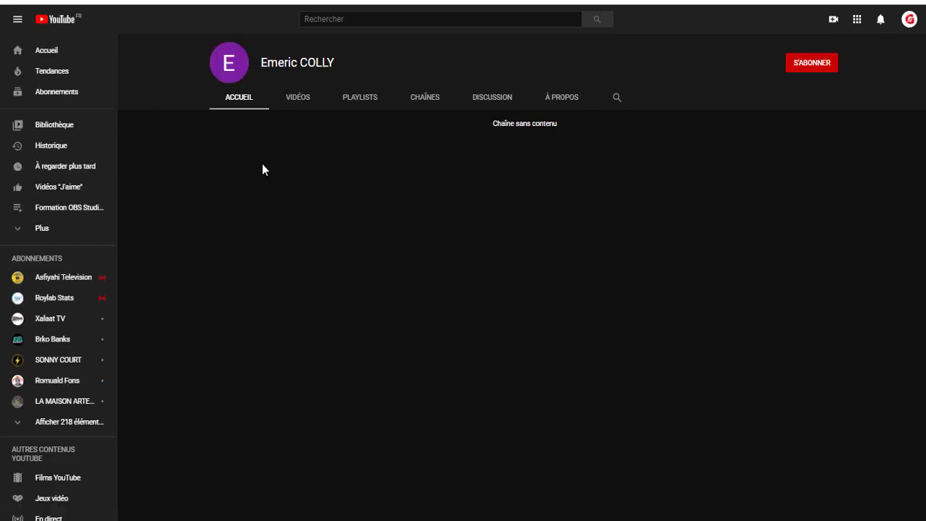
{"action": "left_click", "coordinate": [303, 99]}
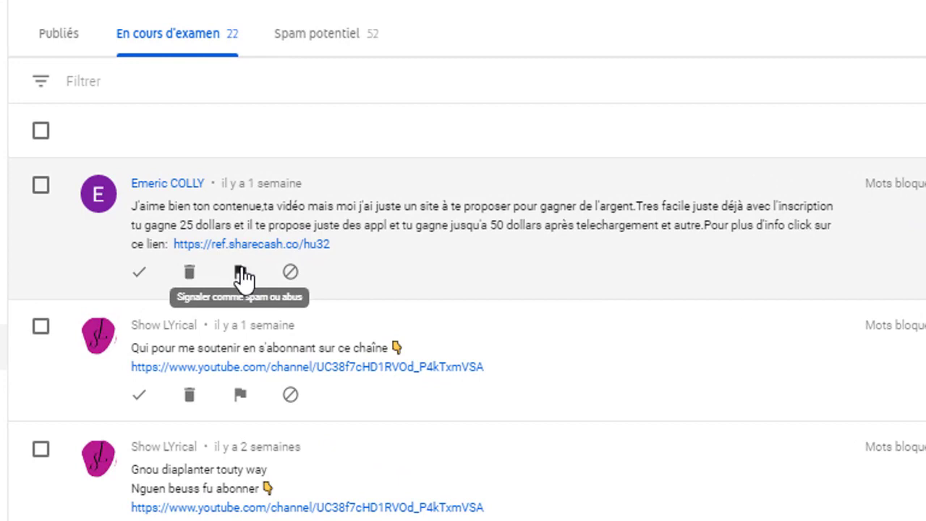
{"action": "left_click", "coordinate": [240, 272]}
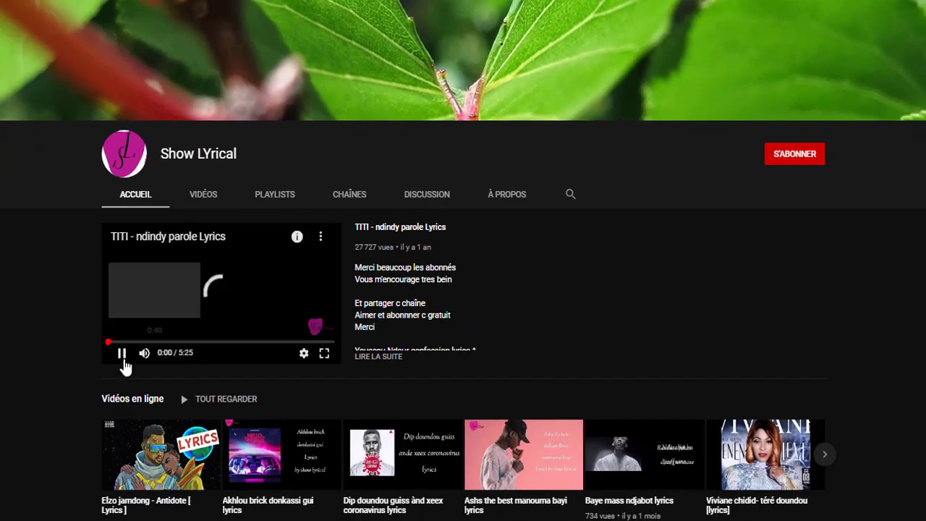
Pause the featured video on the Show LYrical channel and look over its uploaded and popular videos.
{"action": "left_click", "coordinate": [121, 353]}
{"action": "scroll", "coordinate": [64, 328], "scroll_direction": "down", "scroll_amount": 3}
{"action": "scroll", "coordinate": [65, 327], "scroll_direction": "down", "scroll_amount": 2}
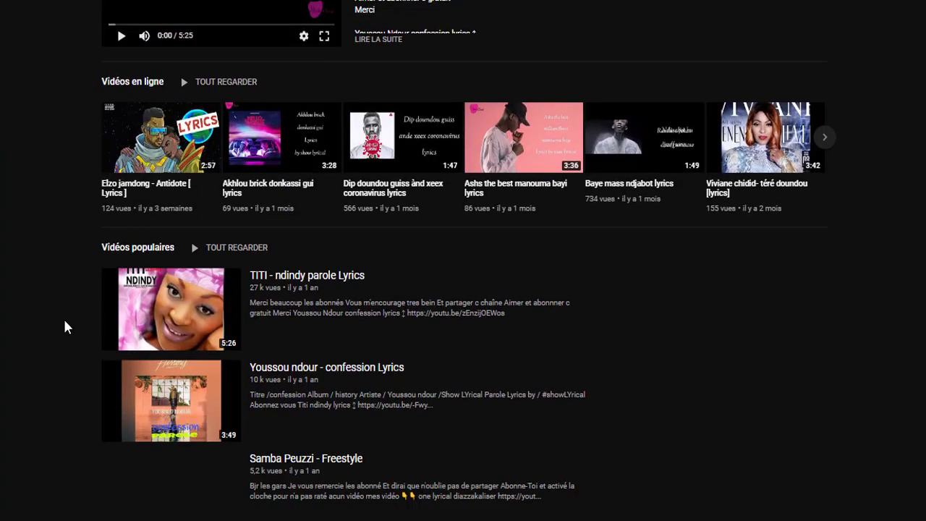
{"action": "scroll", "coordinate": [65, 322], "scroll_direction": "up", "scroll_amount": 5}
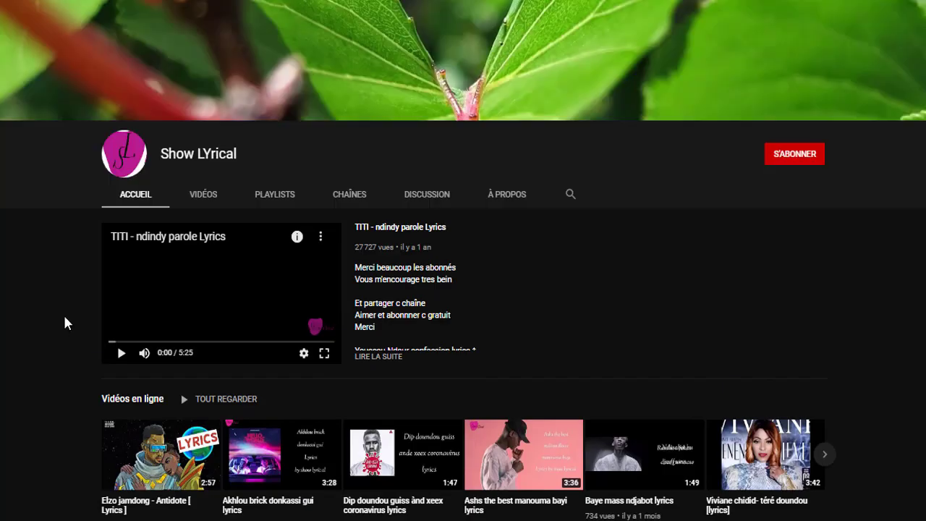